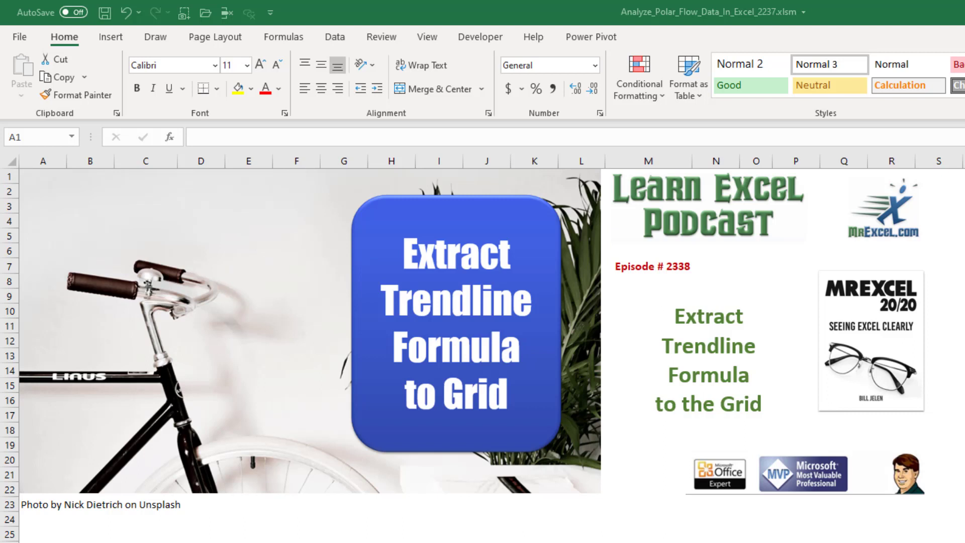
- Move from the title sheet to the LINEST worksheet with the Result data and line chart
{"action": "key", "text": "ctrl+Page_Down"}
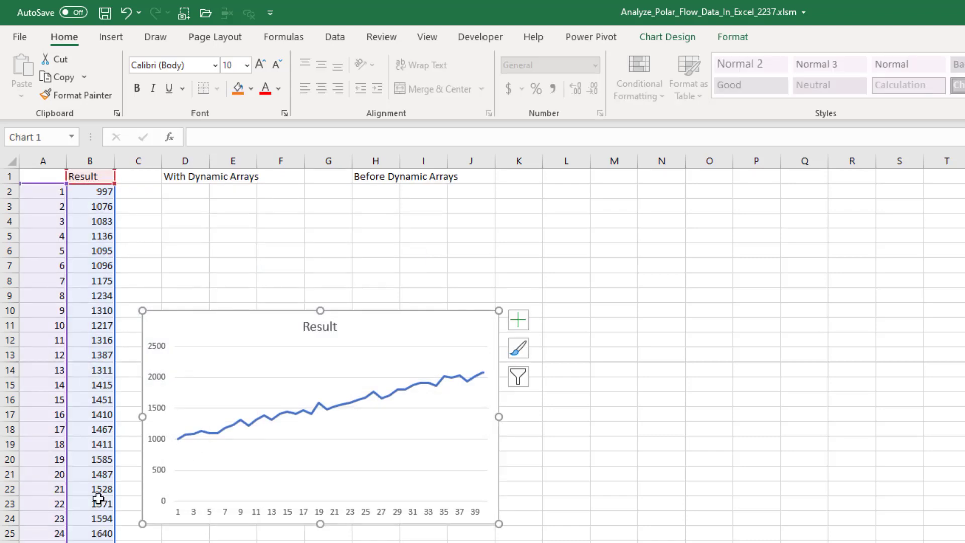
- Add a linear trendline to the Result series, forecasting 7 periods forward and showing its equation and R²
{"action": "right_click", "coordinate": [280, 424]}
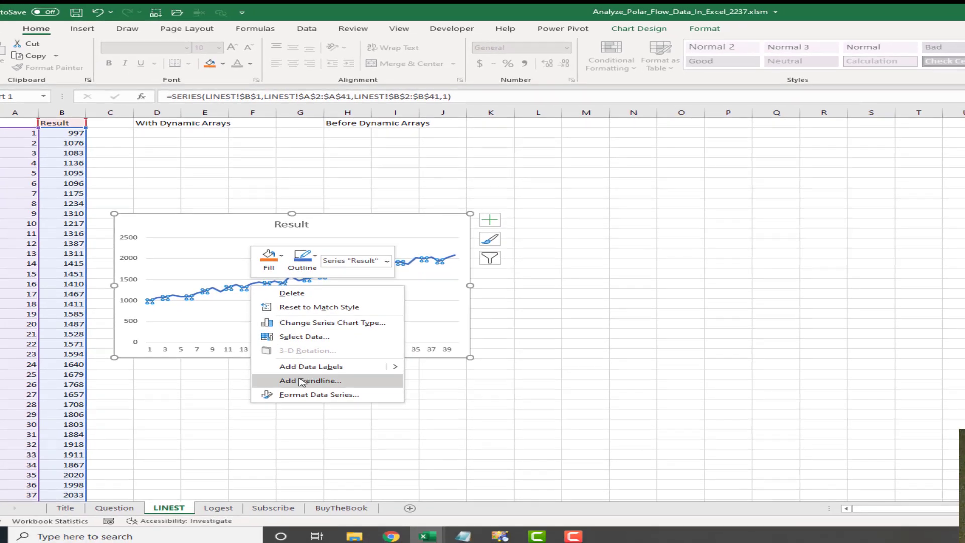
{"action": "left_click", "coordinate": [300, 381]}
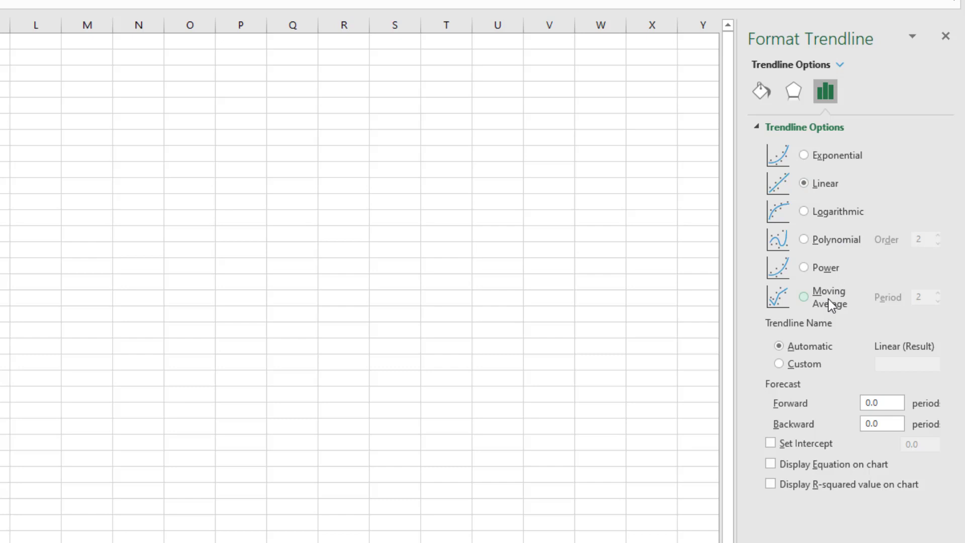
{"action": "double_click", "coordinate": [888, 403]}
{"action": "type", "text": "7"}
{"action": "left_click", "coordinate": [771, 463]}
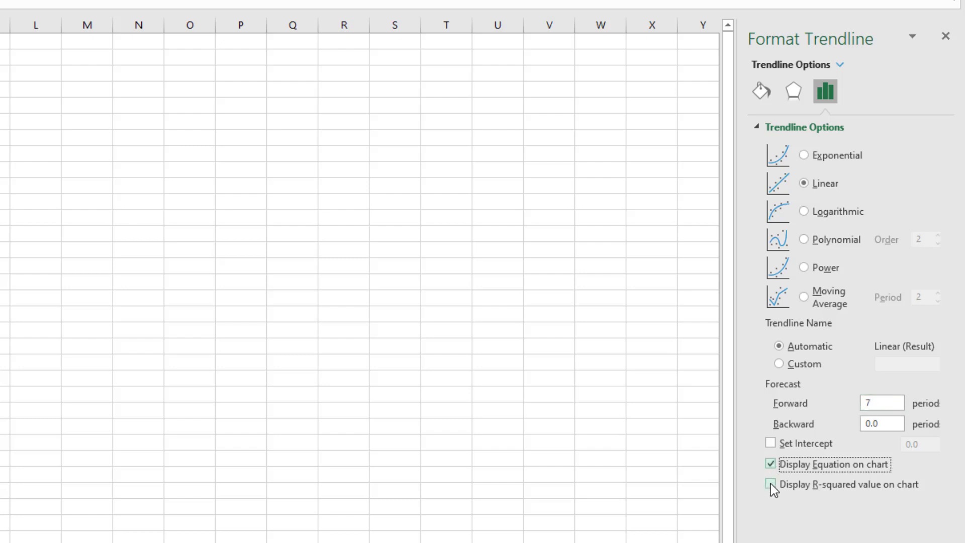
{"action": "left_click", "coordinate": [770, 483]}
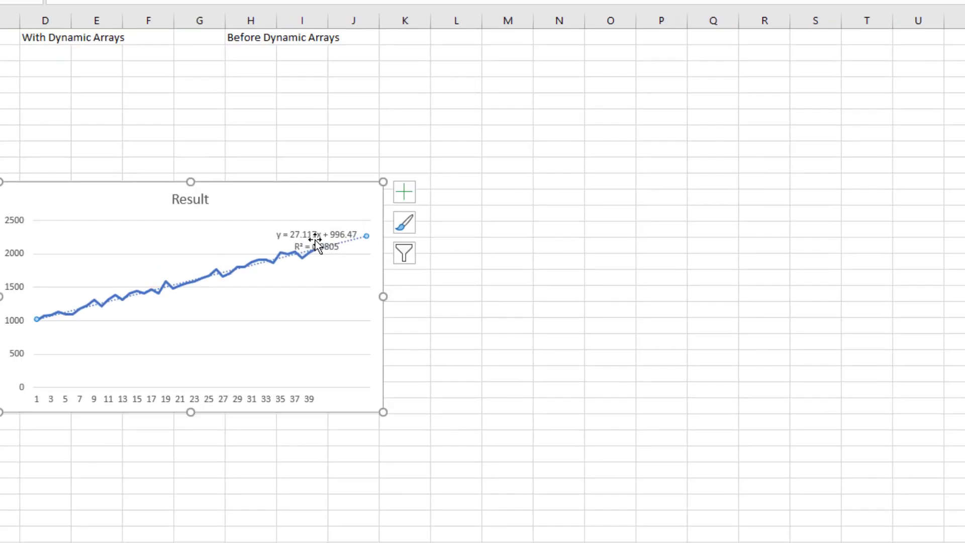
- Drag the 'y = 27.117x + 996.47, R² = 0.9805' label into the plot's empty upper-left area
{"action": "left_click", "coordinate": [312, 233]}
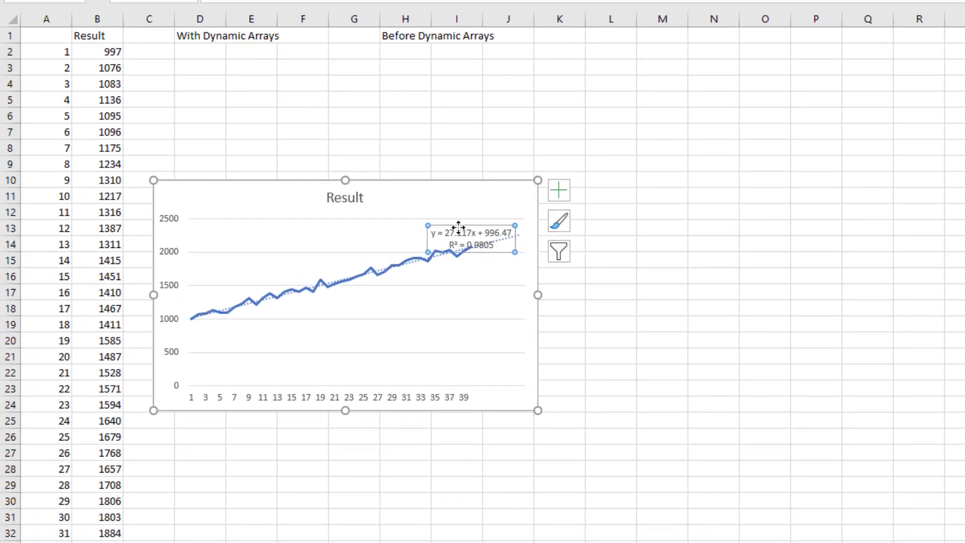
{"action": "left_click_drag", "start_coordinate": [459, 227], "coordinate": [220, 223]}
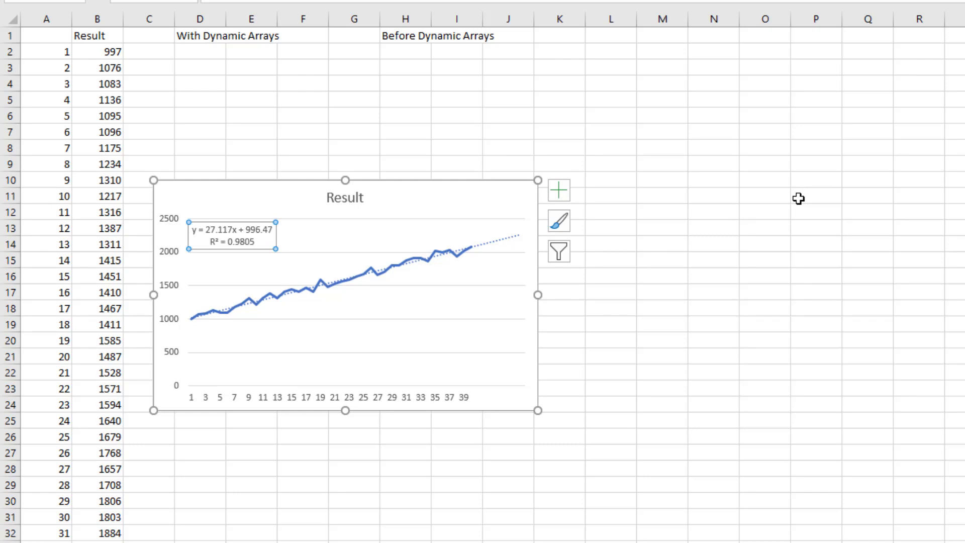
{"action": "left_click", "coordinate": [611, 53]}
{"action": "type", "text": "="}
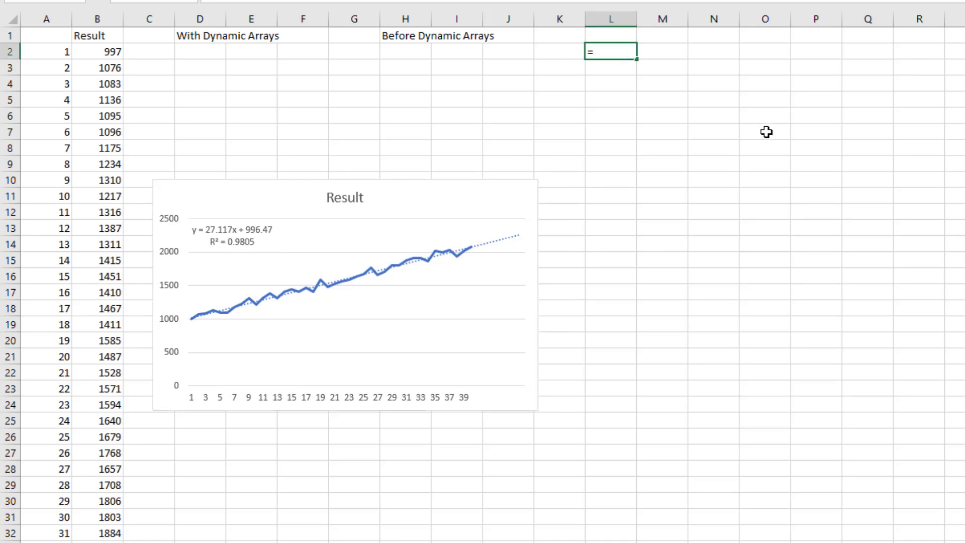
{"action": "type", "text": "seq"}
{"action": "key", "text": "Tab"}
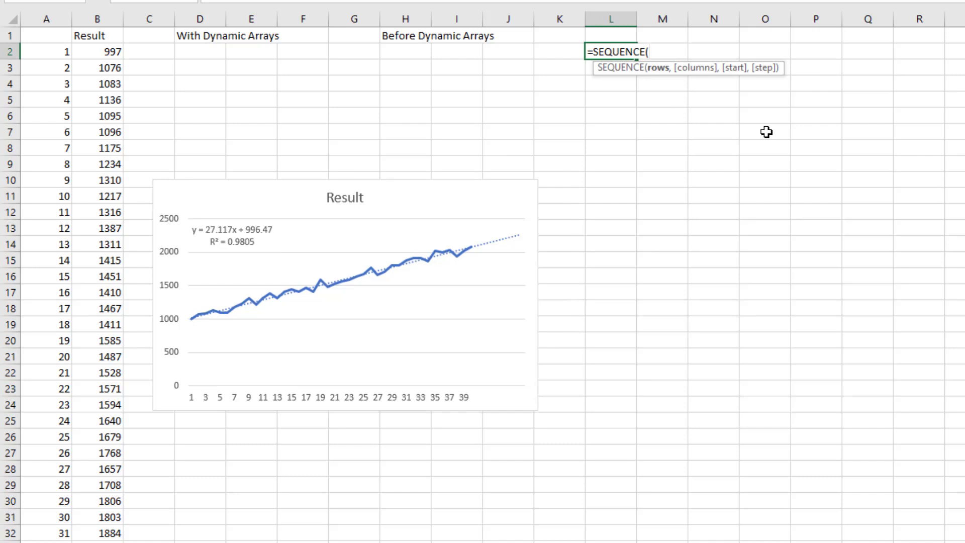
{"action": "type", "text": "5)"}
{"action": "key", "text": "Return"}
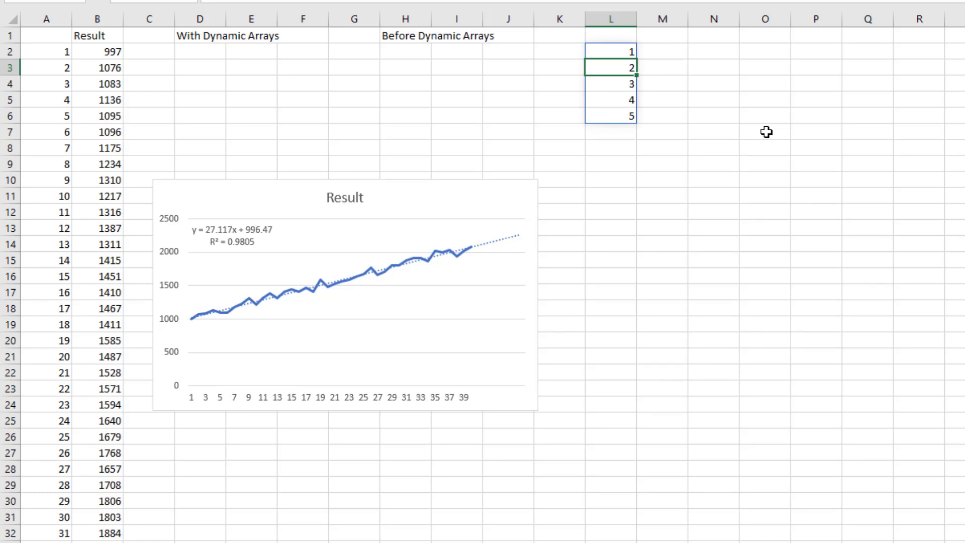
{"action": "key", "text": "Up"}
{"action": "key", "text": "Delete"}
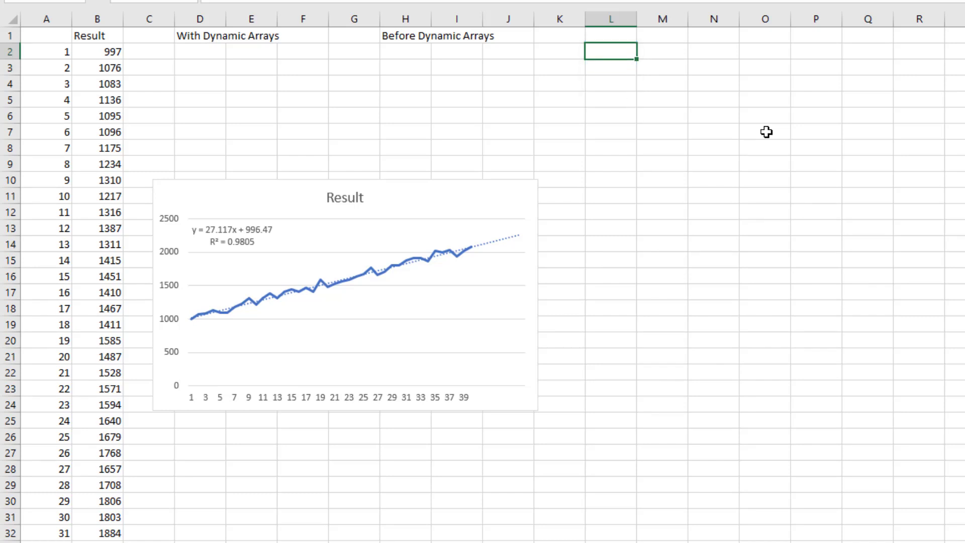
{"action": "key", "text": "Left"}
{"action": "key", "text": "Left"}
{"action": "key", "text": "Left"}
{"action": "key", "text": "Left"}
{"action": "key", "text": "Left"}
{"action": "key", "text": "Left"}
{"action": "key", "text": "Left"}
{"action": "key", "text": "Left"}
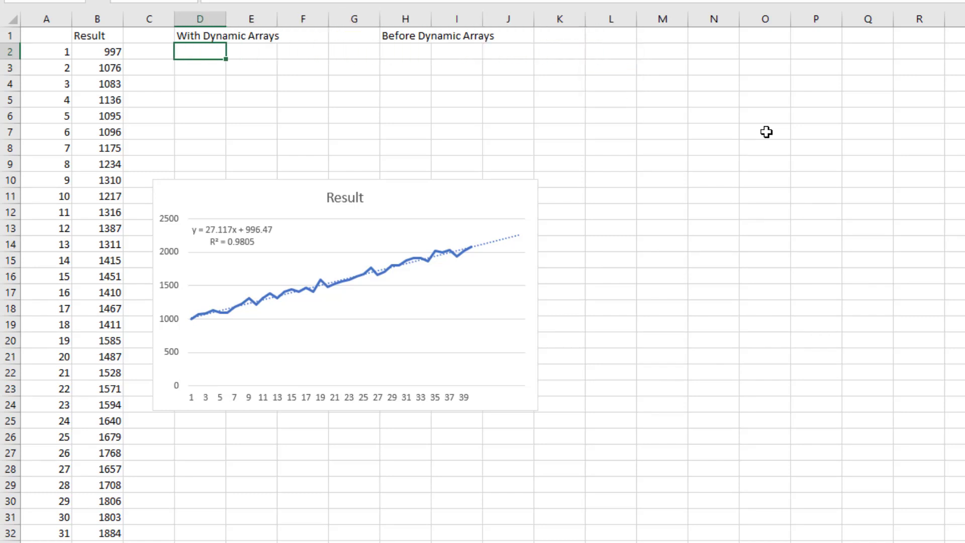
- In D2, start =LINEST with known y's B2:B41 and known x's A2:A41
{"action": "type", "text": "=LINE"}
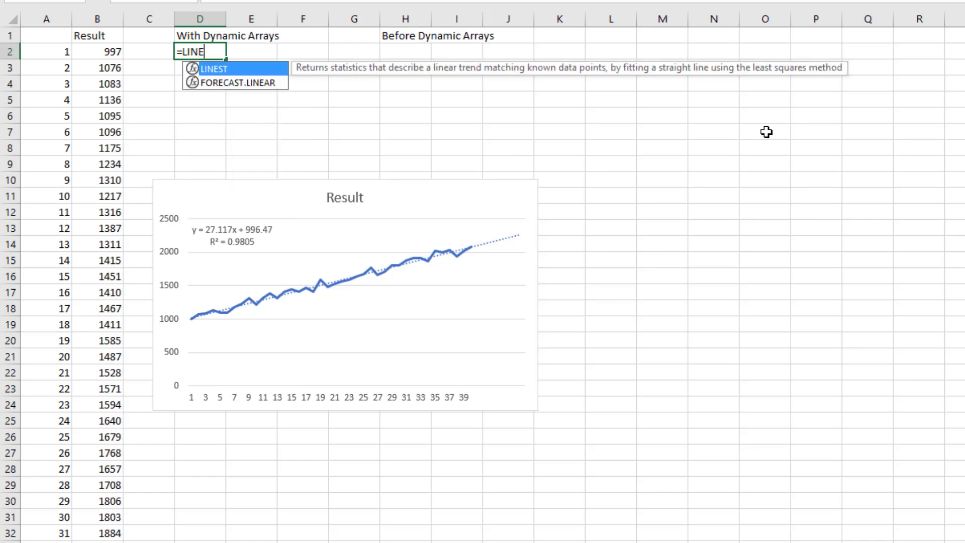
{"action": "type", "text": "ST"}
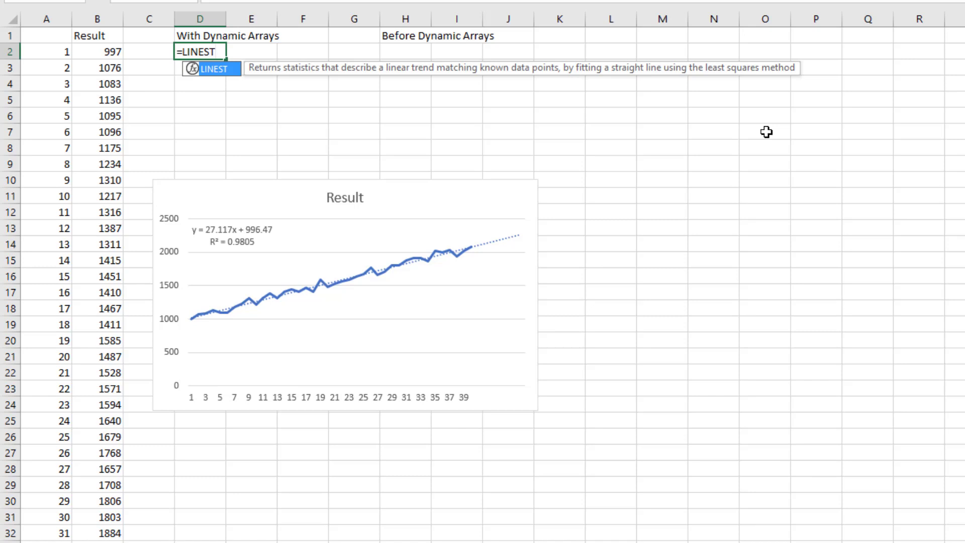
{"action": "type", "text": "("}
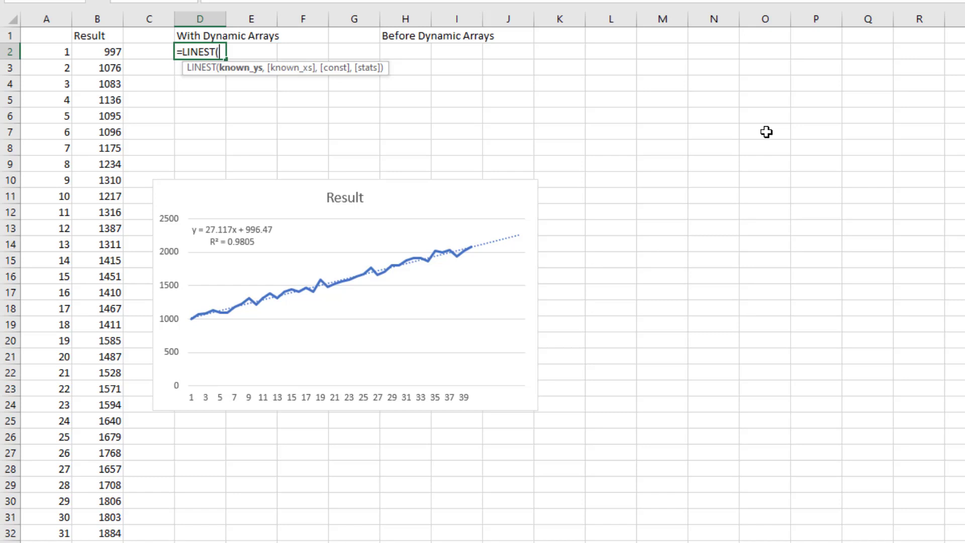
{"action": "left_click", "coordinate": [103, 55]}
{"action": "key", "text": "ctrl+shift+Down"}
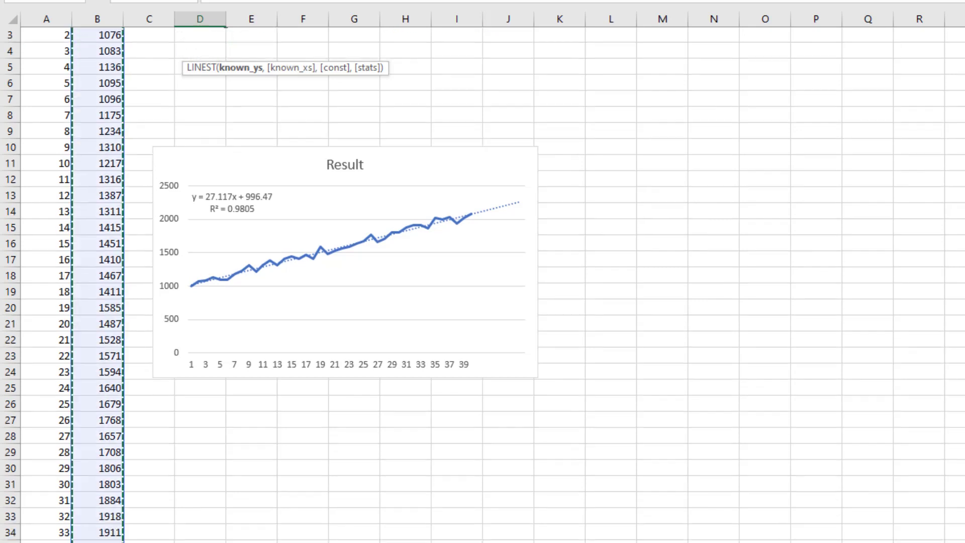
{"action": "scroll", "coordinate": [482, 282], "scroll_direction": "up", "scroll_amount": 1}
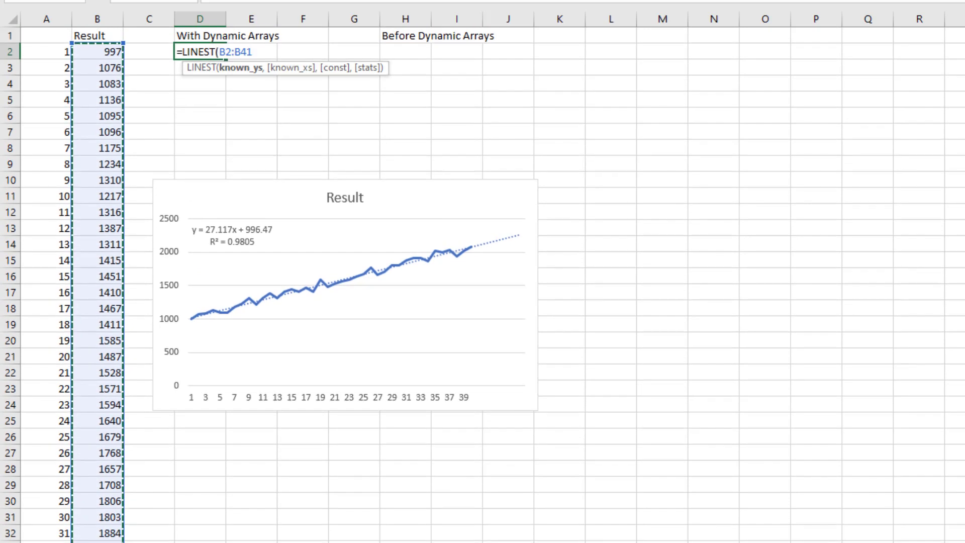
{"action": "type", "text": ","}
{"action": "left_click", "coordinate": [46, 52]}
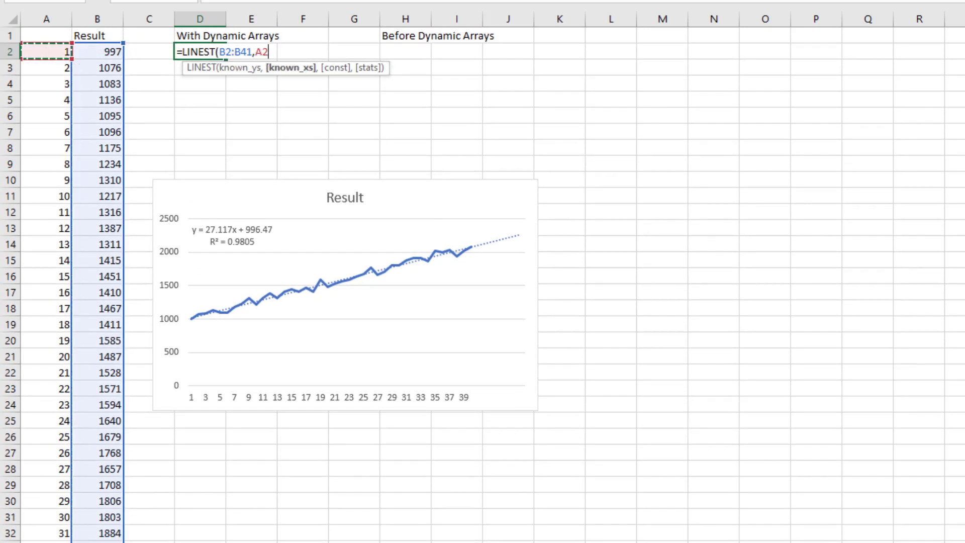
{"action": "key", "text": "ctrl+shift+Down"}
- Finish the LINEST formula with TRUE, TRUE and enter it to spill slope 27.11717 and intercept 996.4731
{"action": "type", "text": ","}
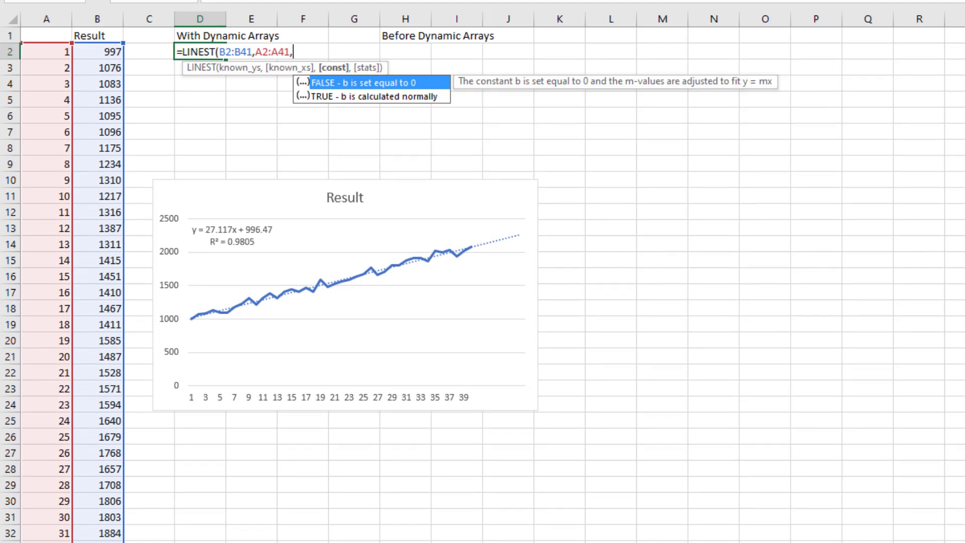
{"action": "key", "text": "Down"}
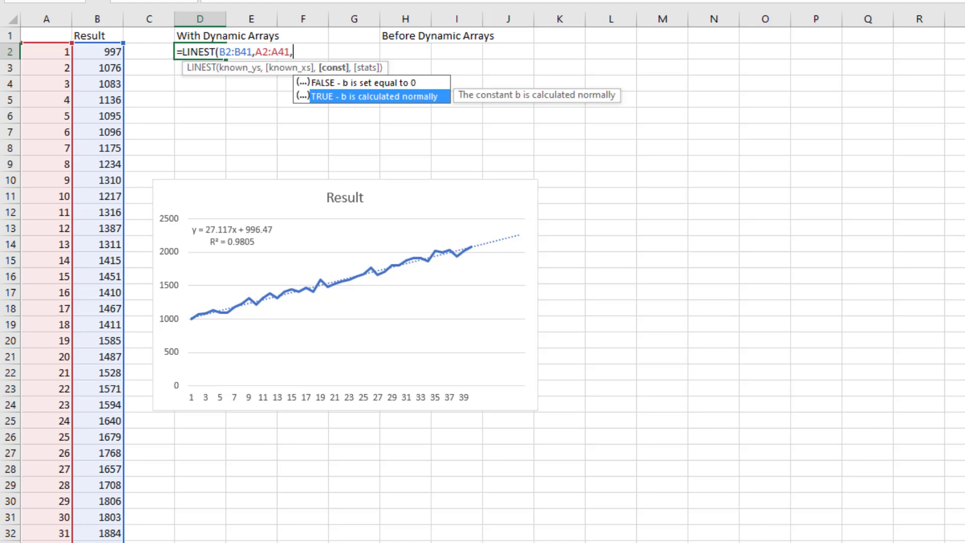
{"action": "key", "text": "Tab"}
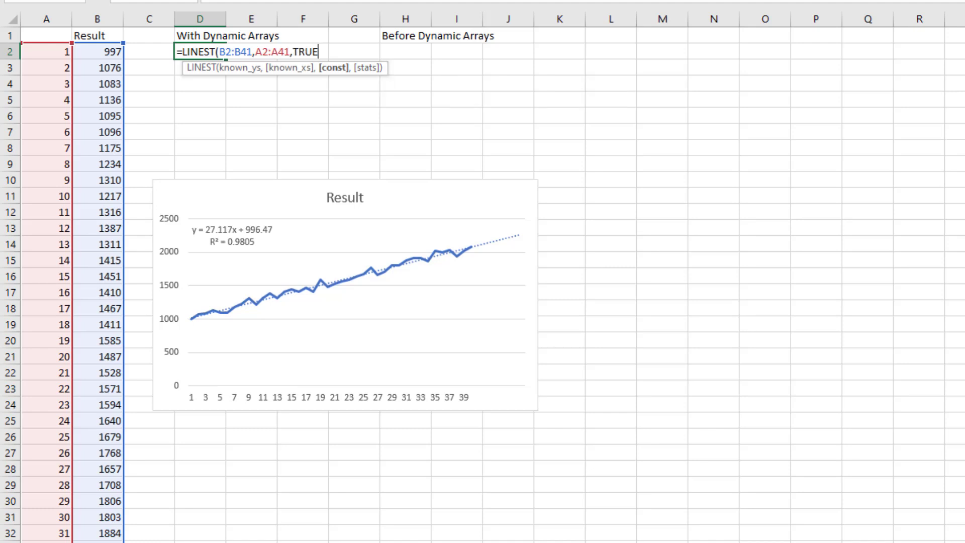
{"action": "type", "text": ","}
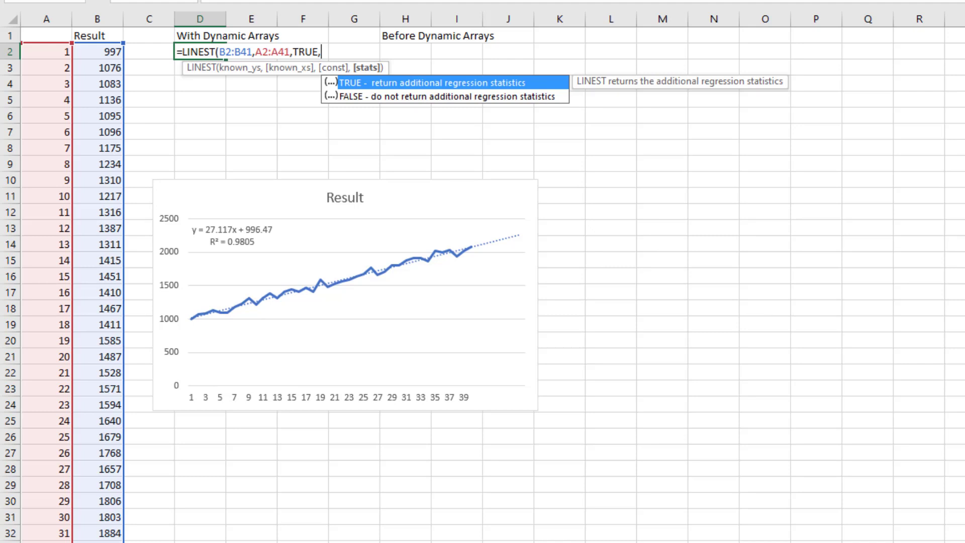
{"action": "key", "text": "Tab"}
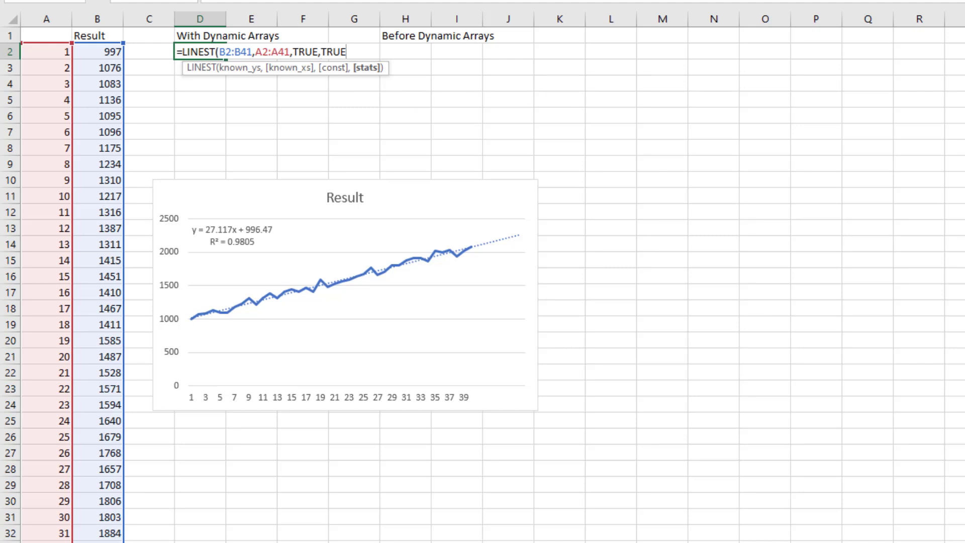
{"action": "type", "text": ")"}
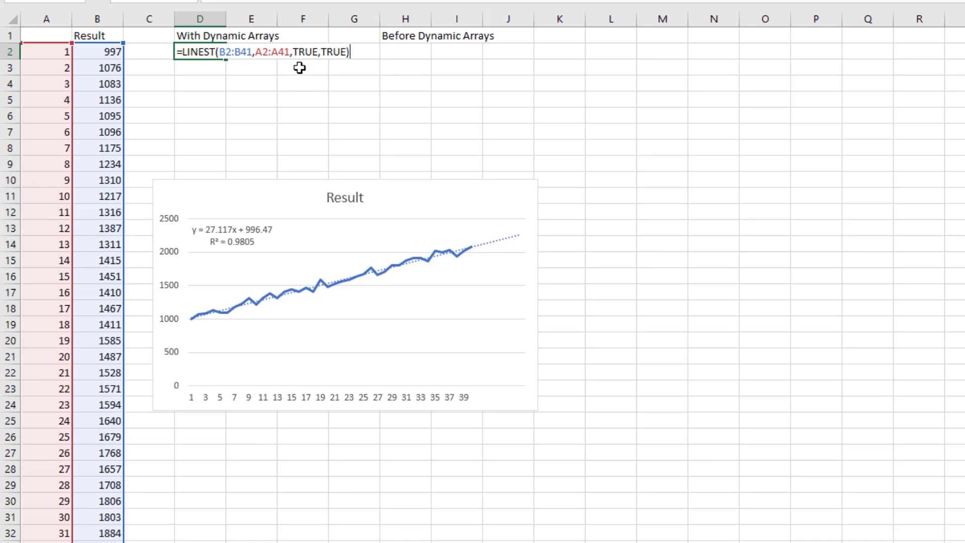
{"action": "key", "text": "Return"}
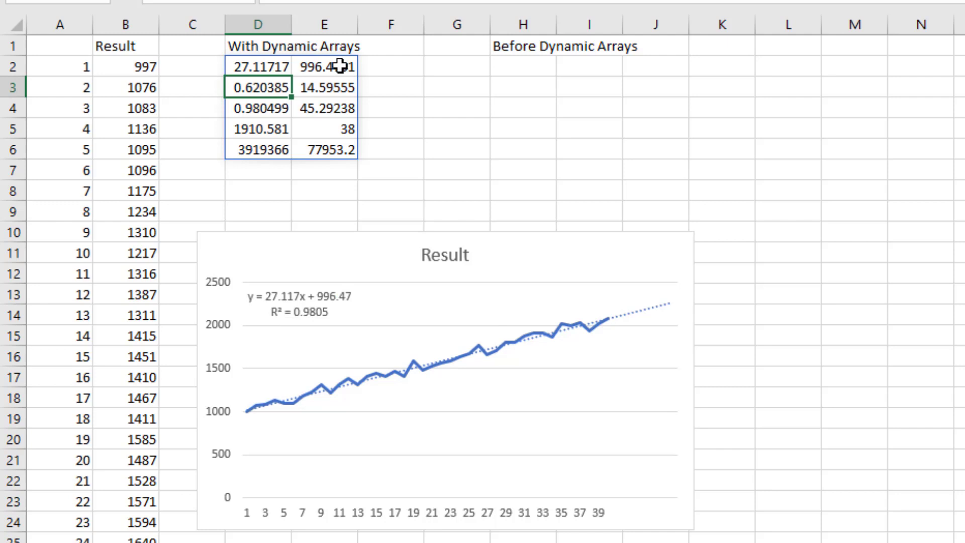
{"action": "left_click", "coordinate": [340, 66]}
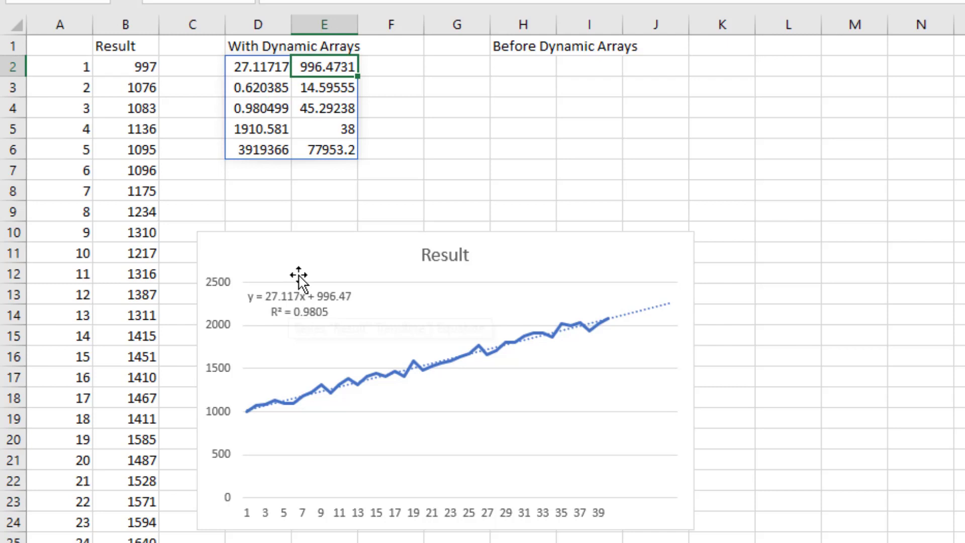
{"action": "left_click", "coordinate": [267, 65]}
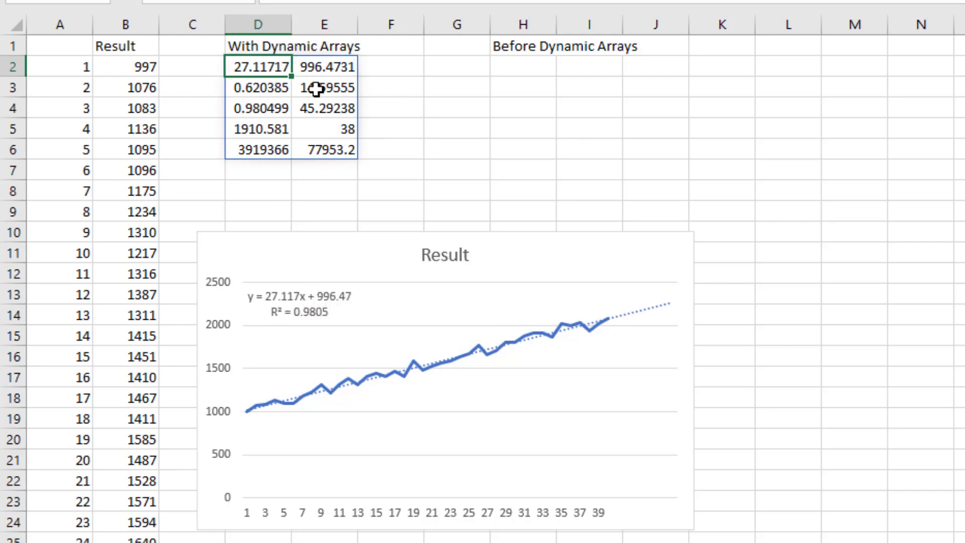
{"action": "left_click", "coordinate": [258, 105]}
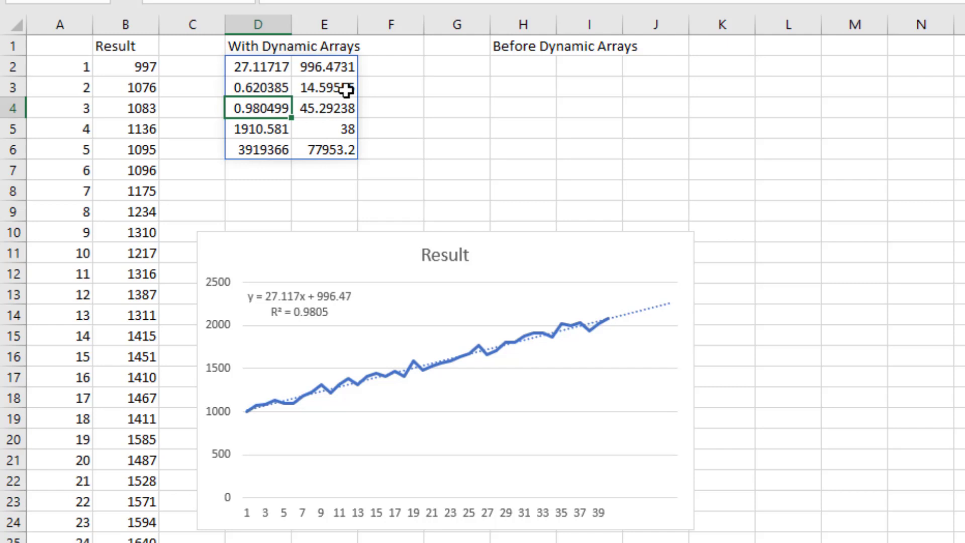
{"action": "left_click", "coordinate": [523, 67]}
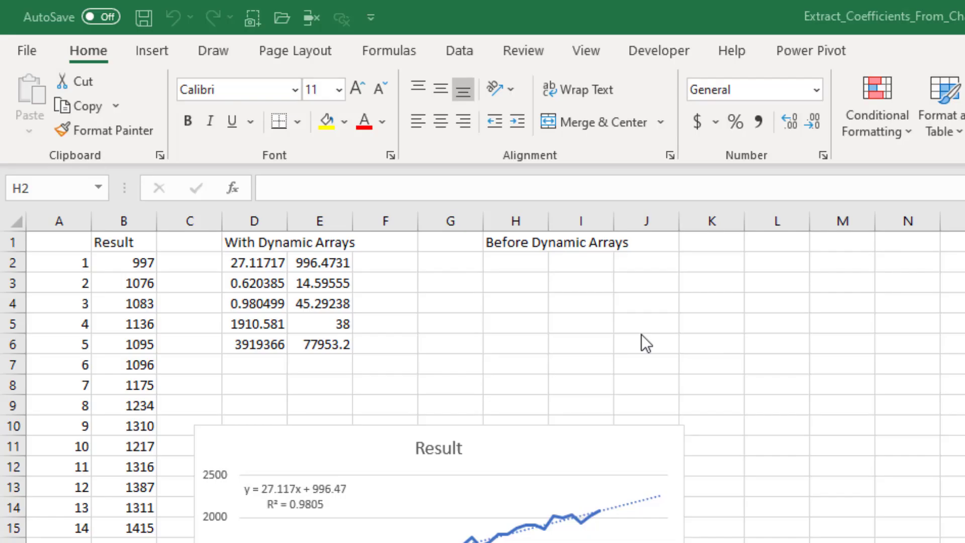
- Select H2:I6 and enter {=LINEST(B2:B41,A2:A41,TRUE,TRUE)} as a legacy Ctrl+Shift+Enter array formula
{"action": "left_click", "coordinate": [517, 264]}
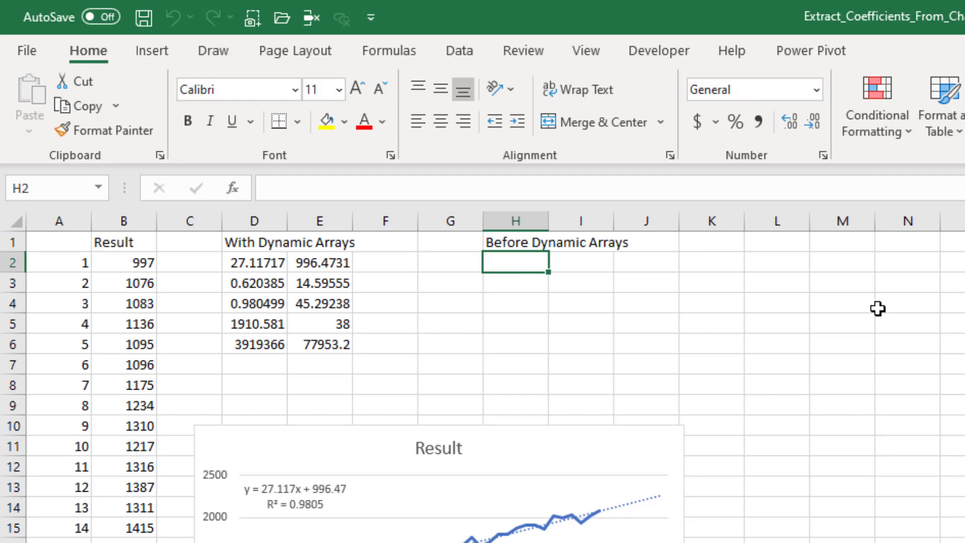
{"action": "key", "text": "shift+Down"}
{"action": "key", "text": "shift+Down"}
{"action": "key", "text": "shift+Down"}
{"action": "key", "text": "shift+Down"}
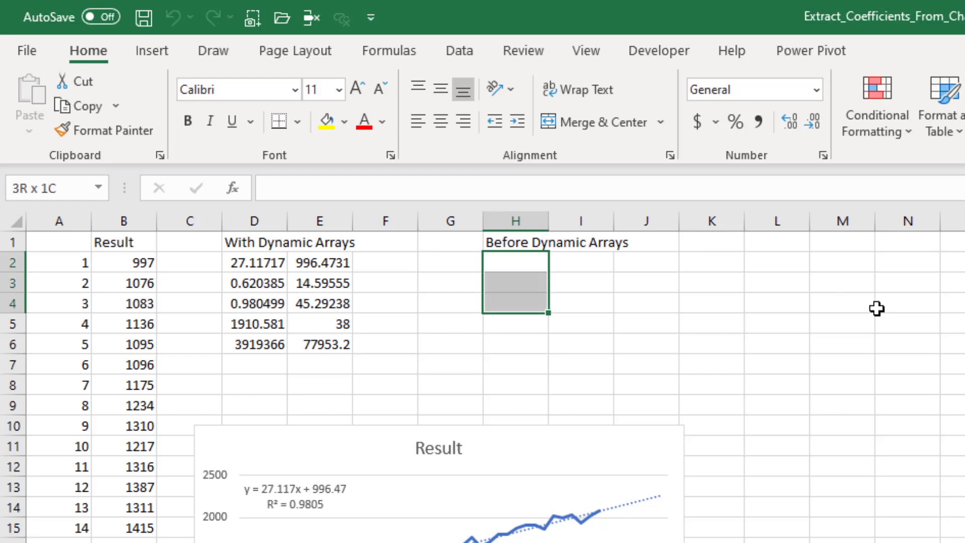
{"action": "key", "text": "shift+Right"}
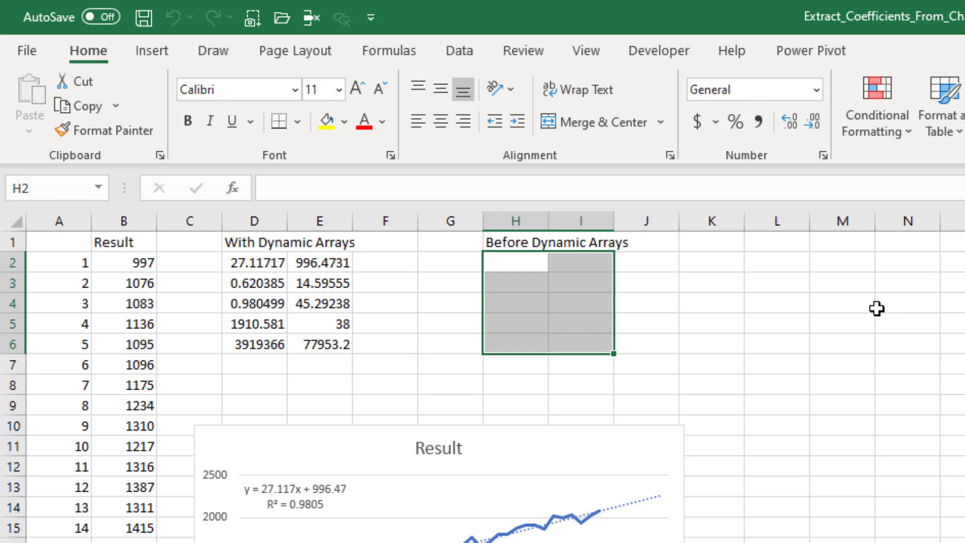
{"action": "type", "text": "="}
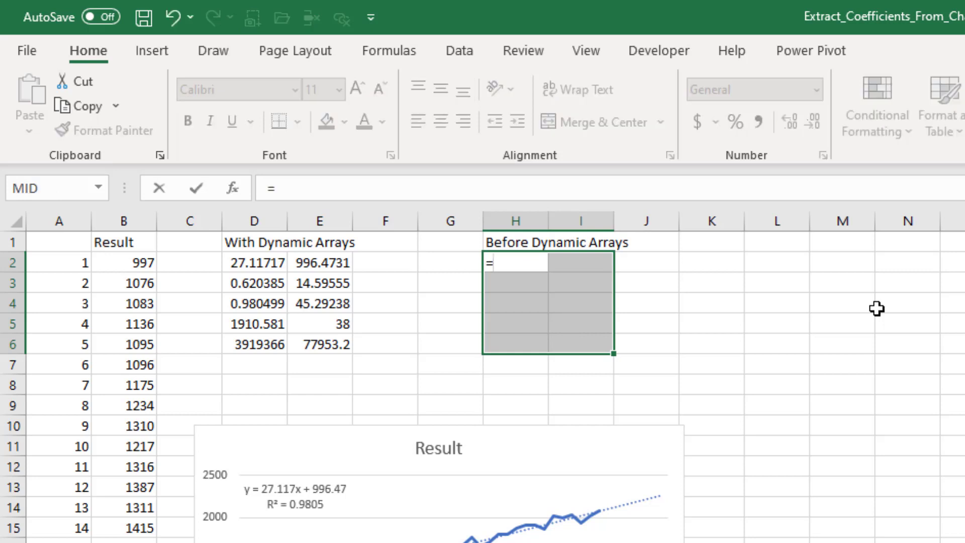
{"action": "type", "text": "LINEST("}
{"action": "key", "text": "Left"}
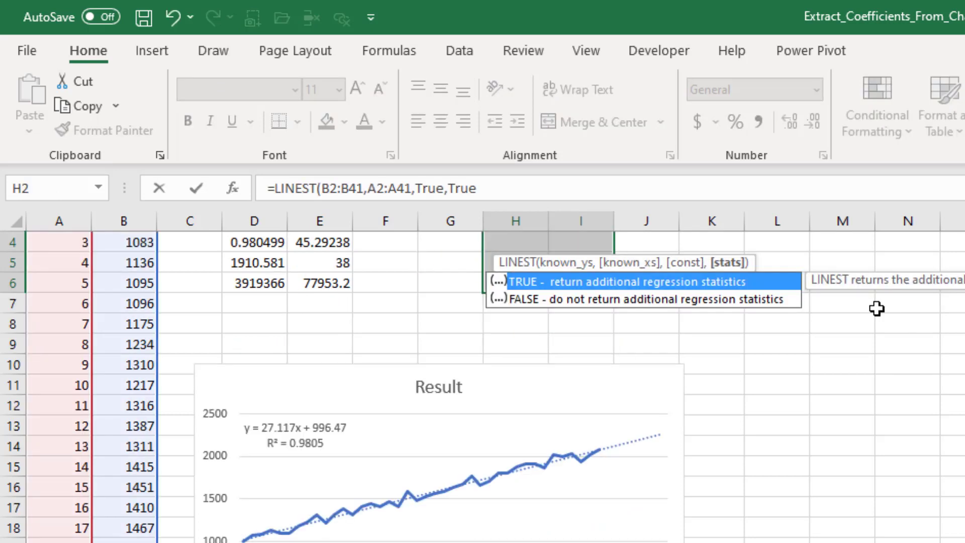
{"action": "type", "text": ")"}
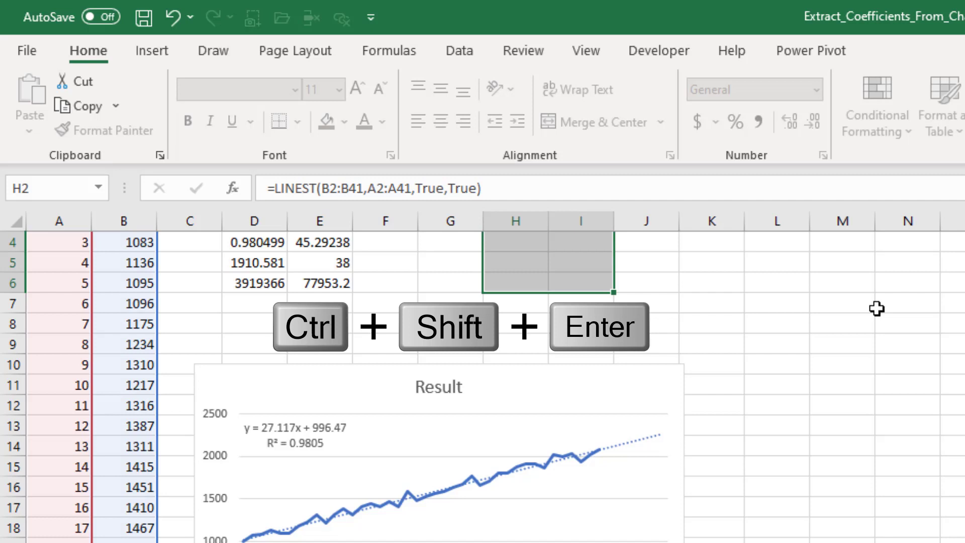
{"action": "key", "text": "ctrl+shift+Return"}
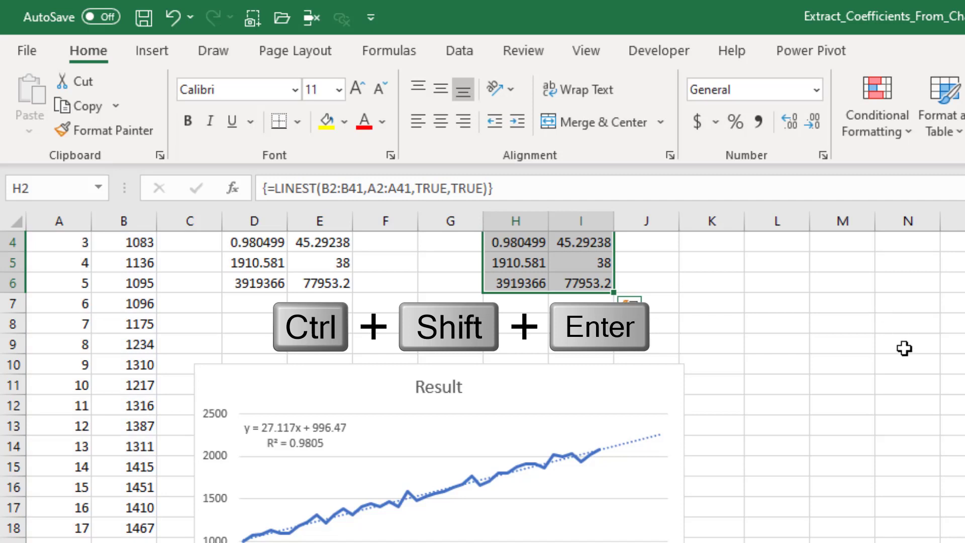
{"action": "scroll", "coordinate": [912, 369], "scroll_direction": "up", "scroll_amount": 1}
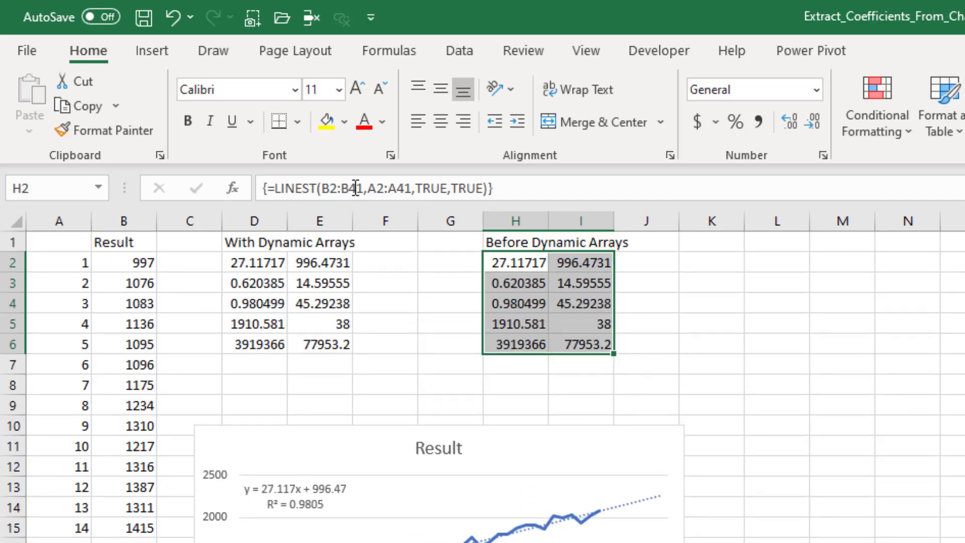